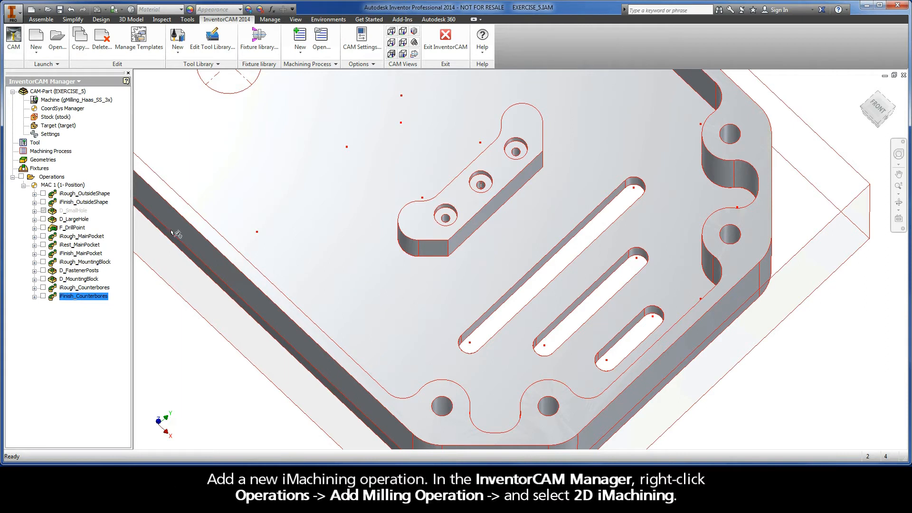
# - Add a new 2D iMachining milling operation to the CAM part's operations
pyautogui.rightClick(54, 180)
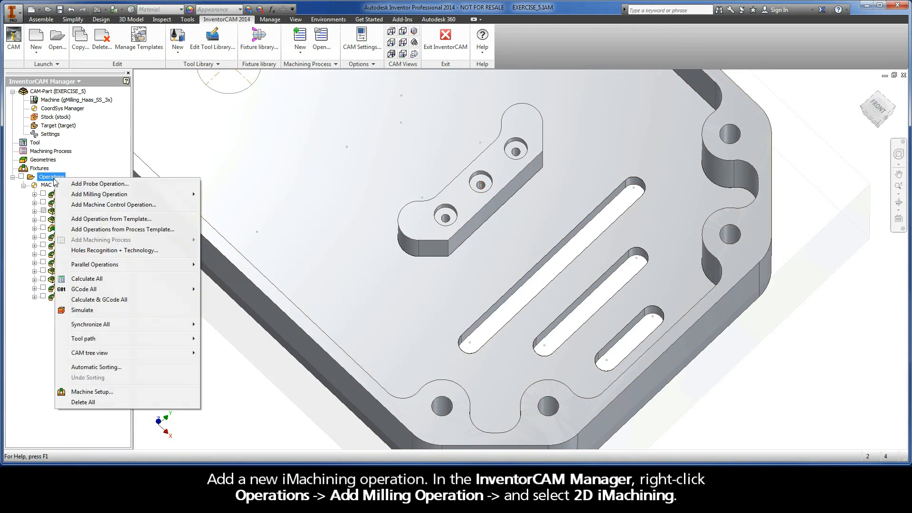
pyautogui.moveTo(100, 198)
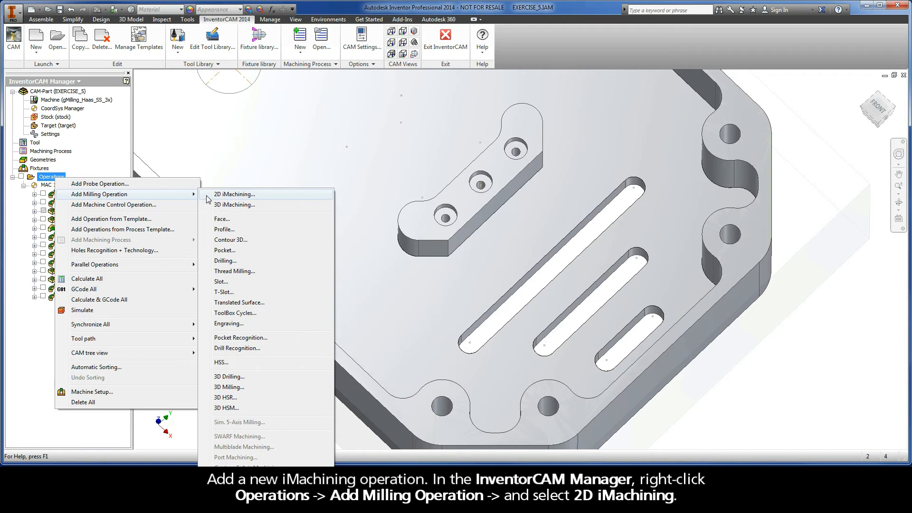
pyautogui.click(254, 195)
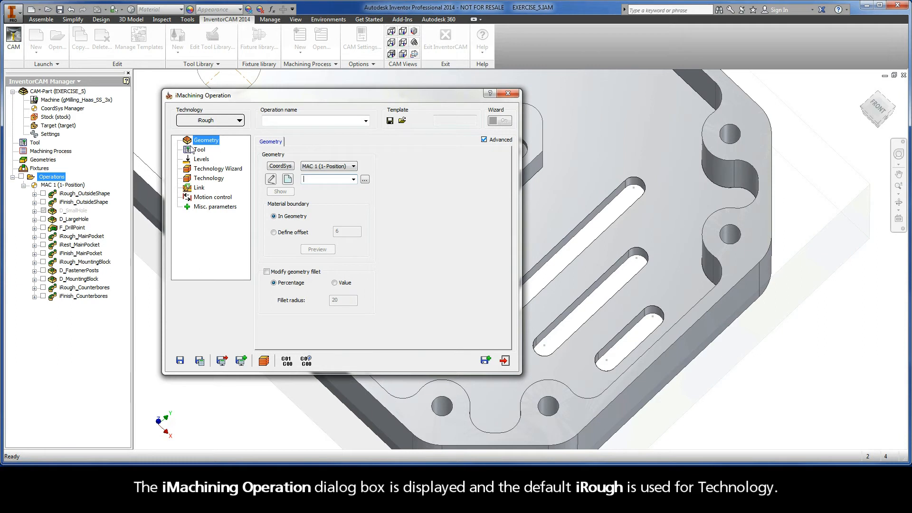
# - Start a new machining geometry and add the top contour of the largest vent slot as a closed chain using Auto-constant Z
pyautogui.click(288, 180)
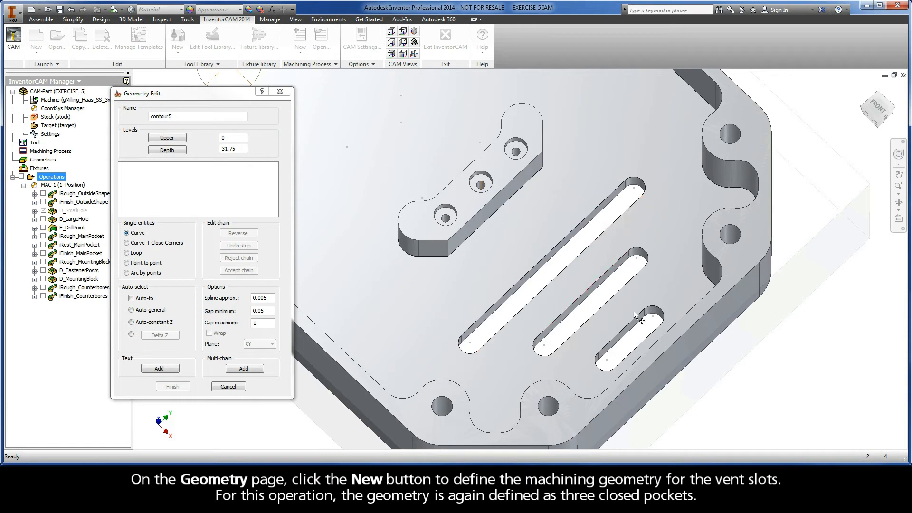
pyautogui.click(626, 214)
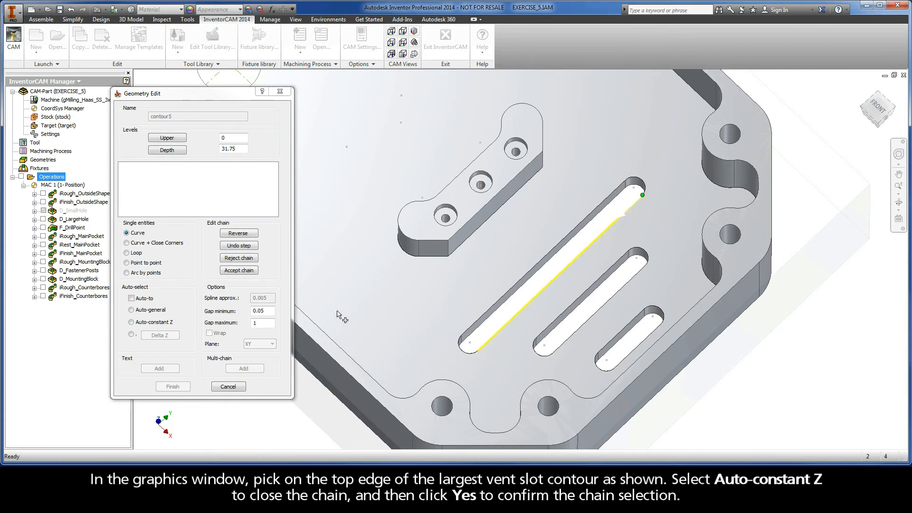
pyautogui.click(132, 322)
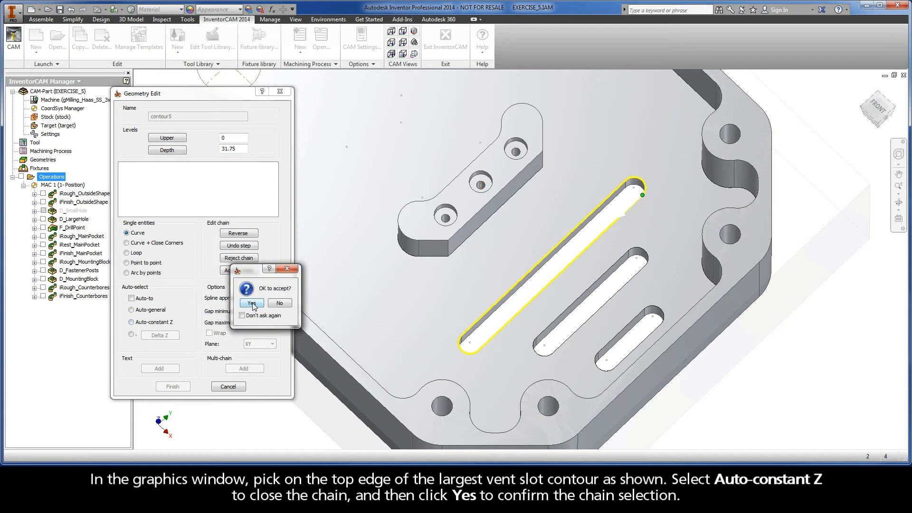
pyautogui.click(252, 304)
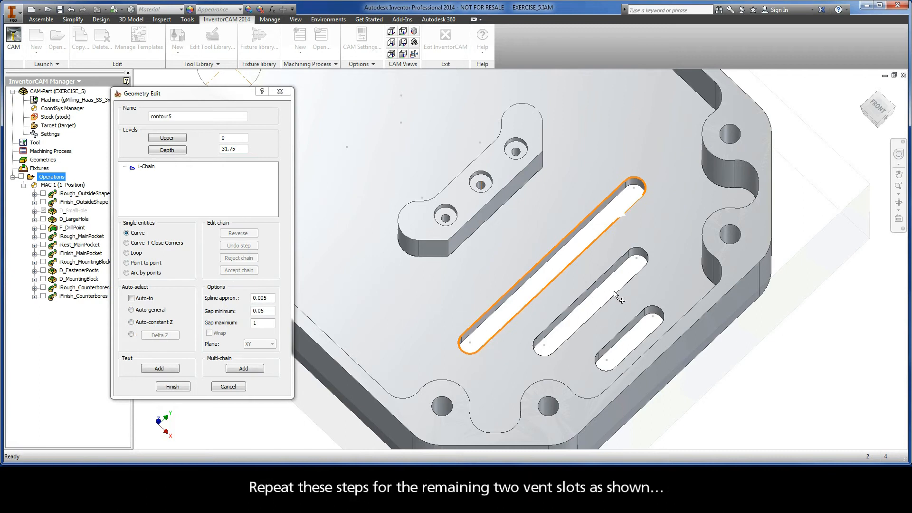
# - Add the middle and smallest vent slots' top contours as closed Auto-constant Z chains and finish the geometry
pyautogui.click(631, 288)
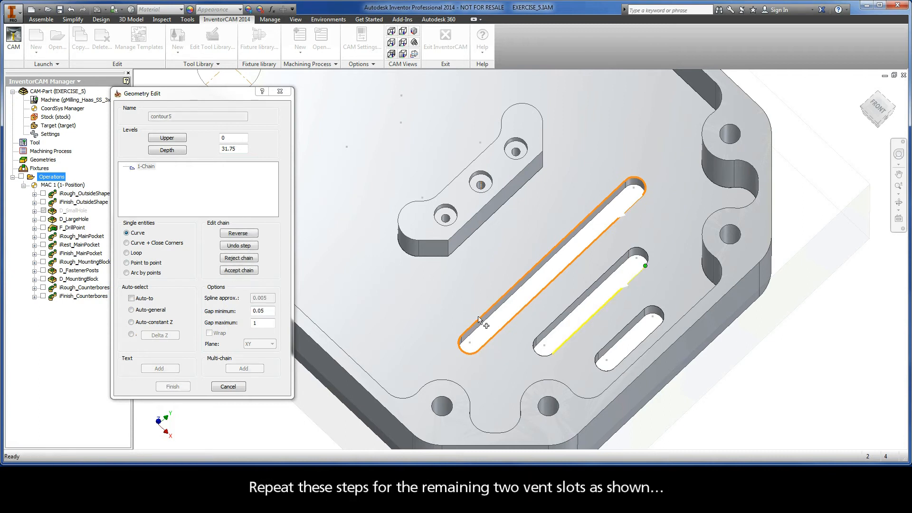
pyautogui.click(239, 270)
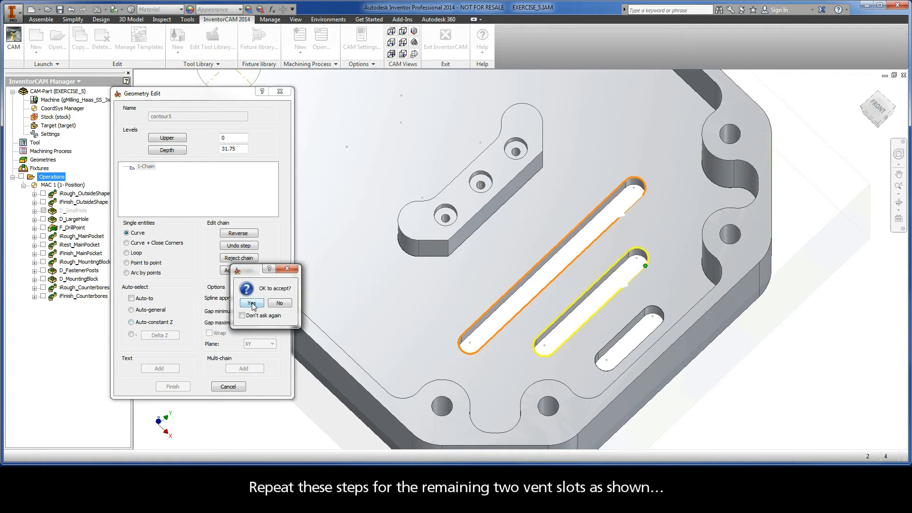
pyautogui.click(252, 303)
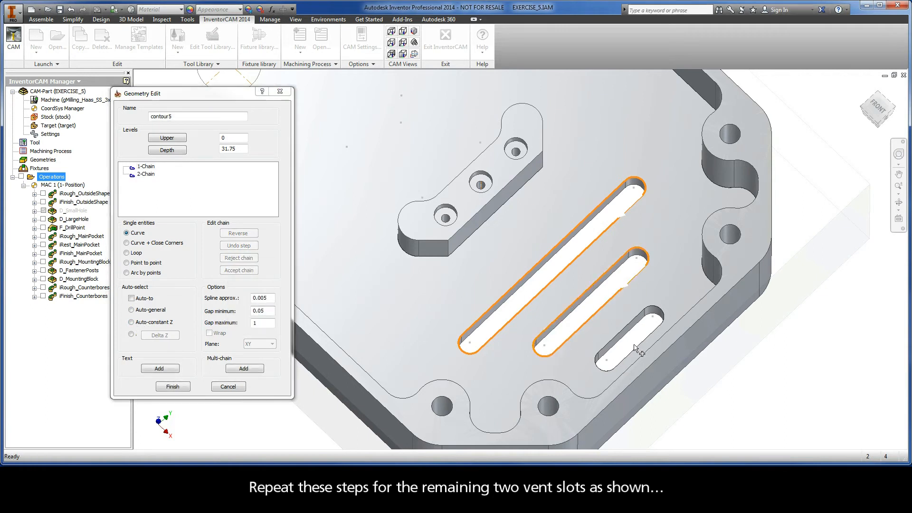
pyautogui.click(653, 339)
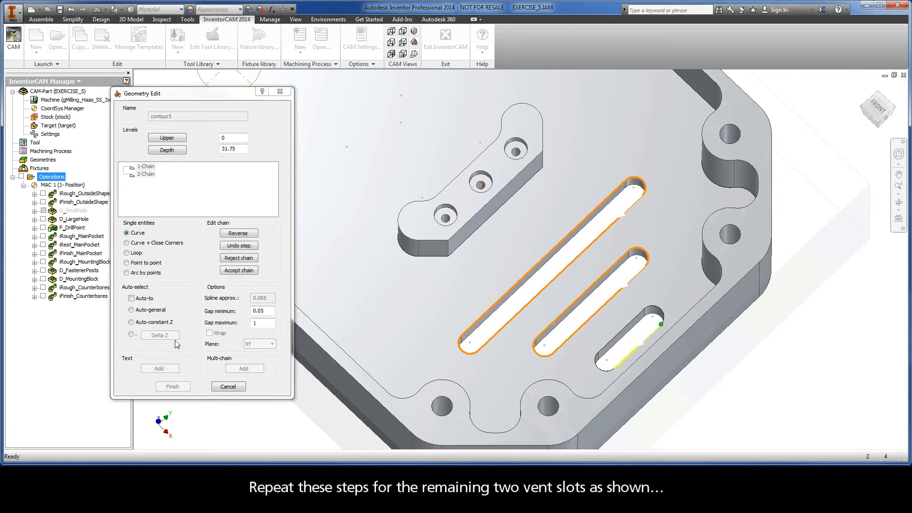
pyautogui.click(133, 324)
pyautogui.click(253, 303)
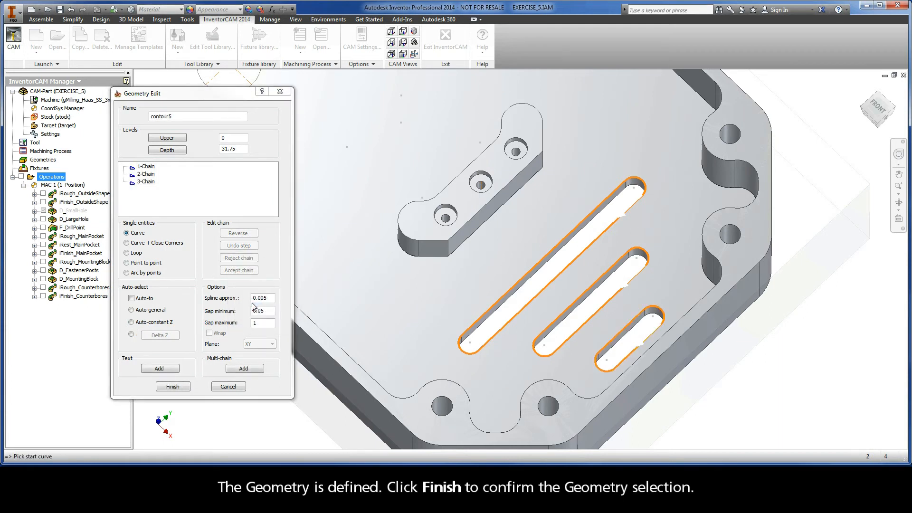
pyautogui.click(173, 387)
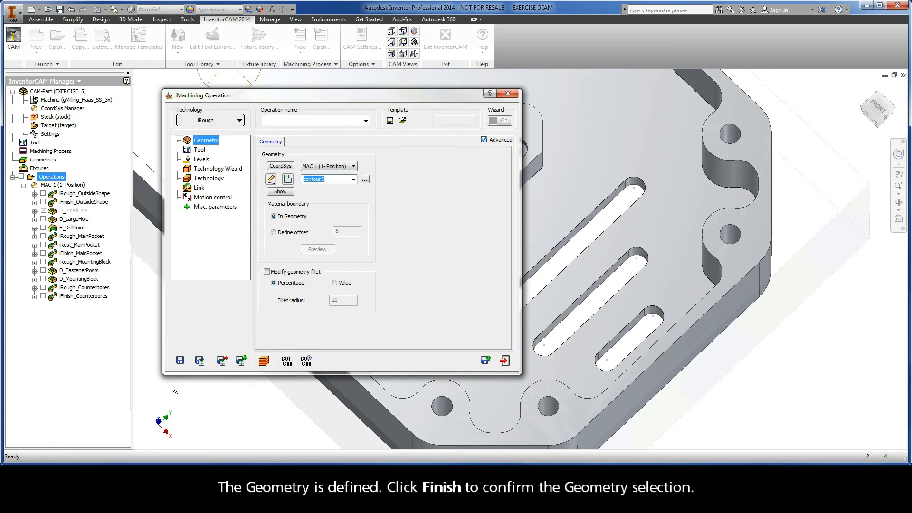
# - Choose tool number 6, the 1.5 mm end mill, from the part tool table for the operation
pyautogui.click(199, 150)
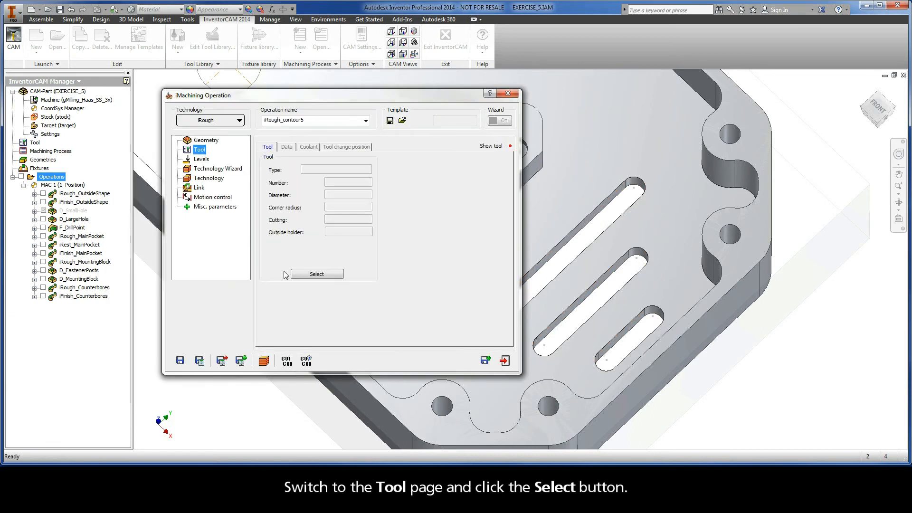
pyautogui.click(317, 274)
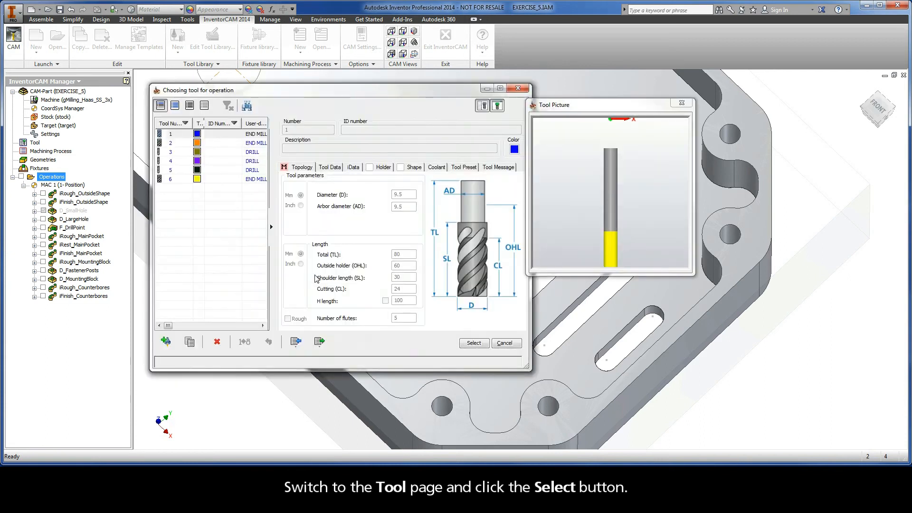
pyautogui.click(176, 181)
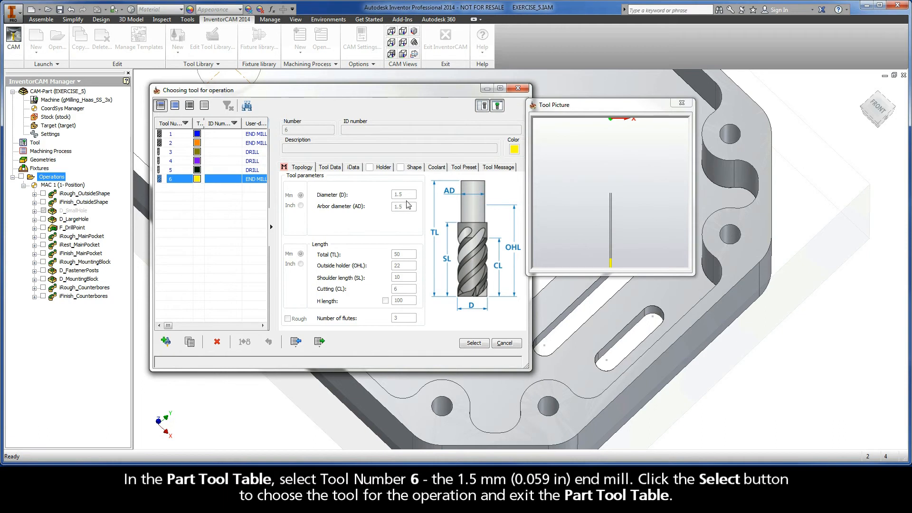
pyautogui.click(474, 343)
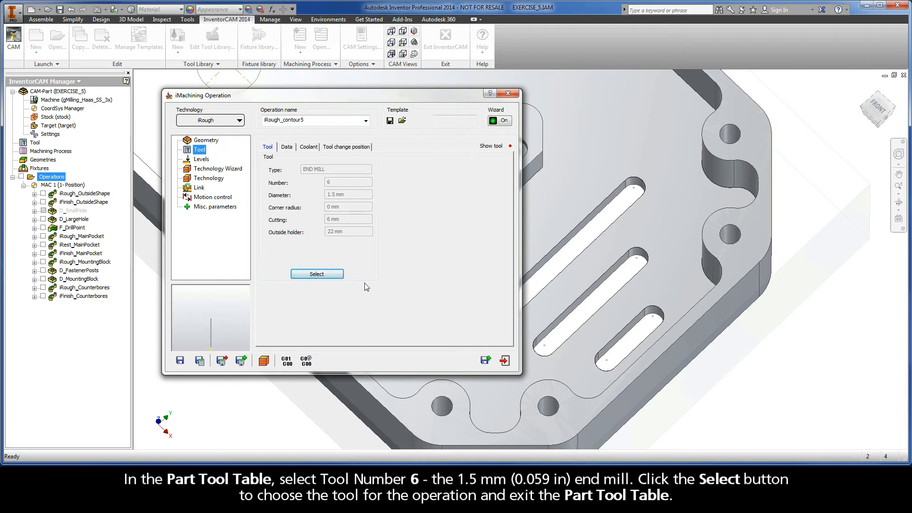
# - Set the upper milling level to Z -15.875 from the lower face of the main pocket
pyautogui.click(204, 160)
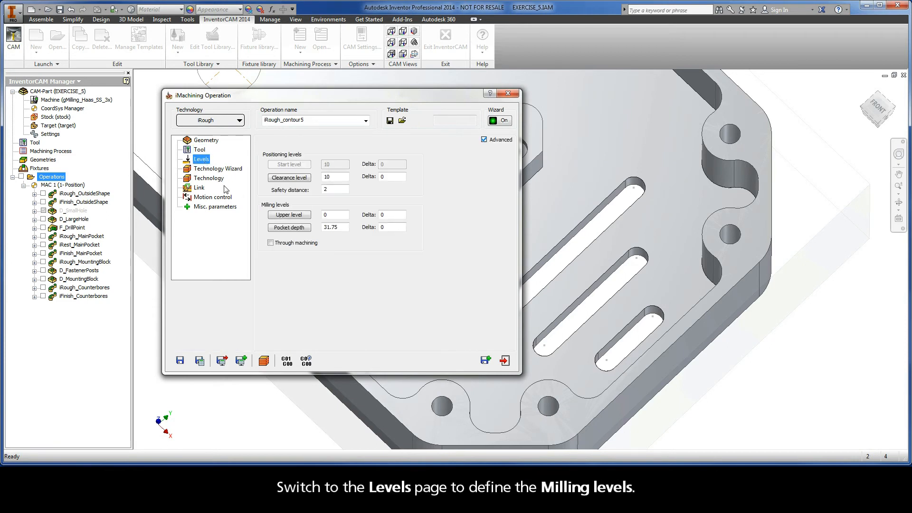
pyautogui.click(289, 215)
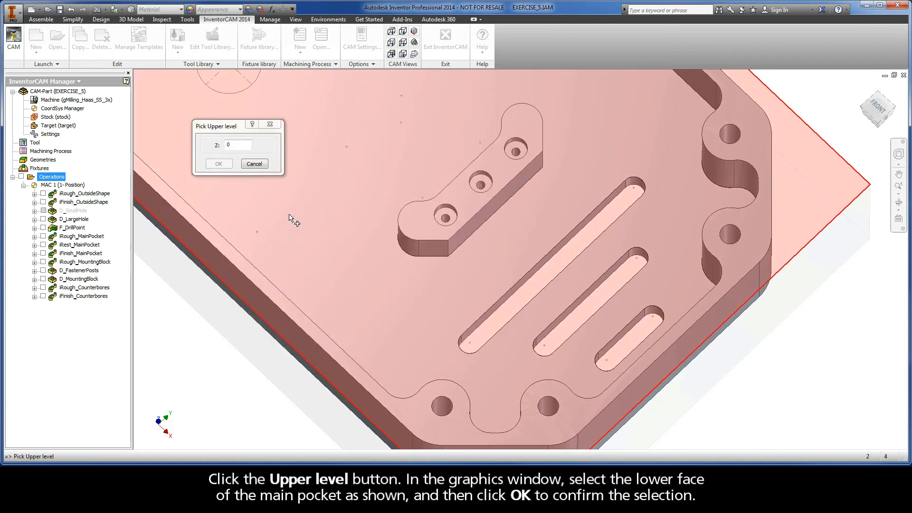
pyautogui.rightClick(398, 301)
pyautogui.click(409, 302)
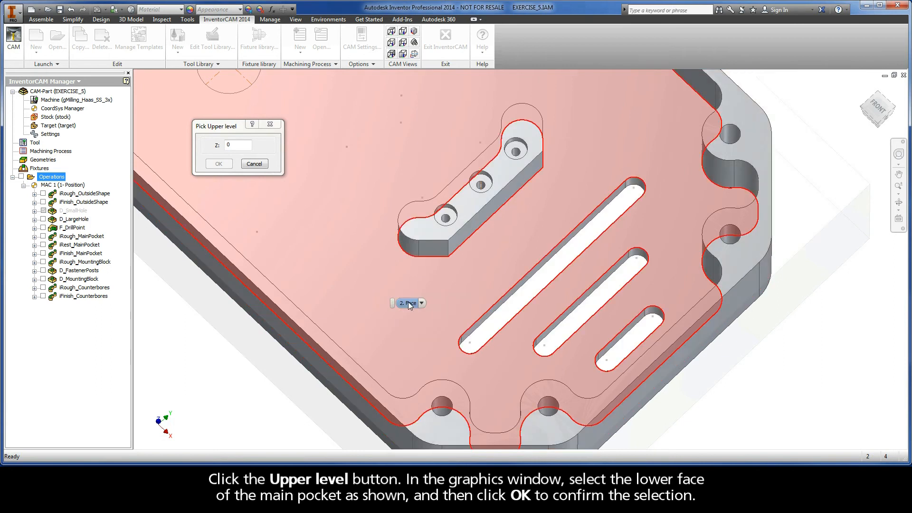
pyautogui.click(407, 303)
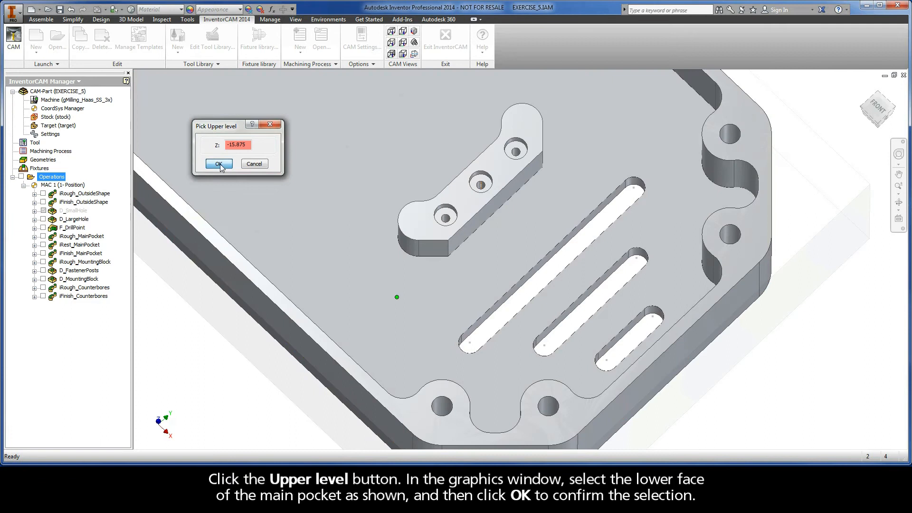
pyautogui.click(219, 164)
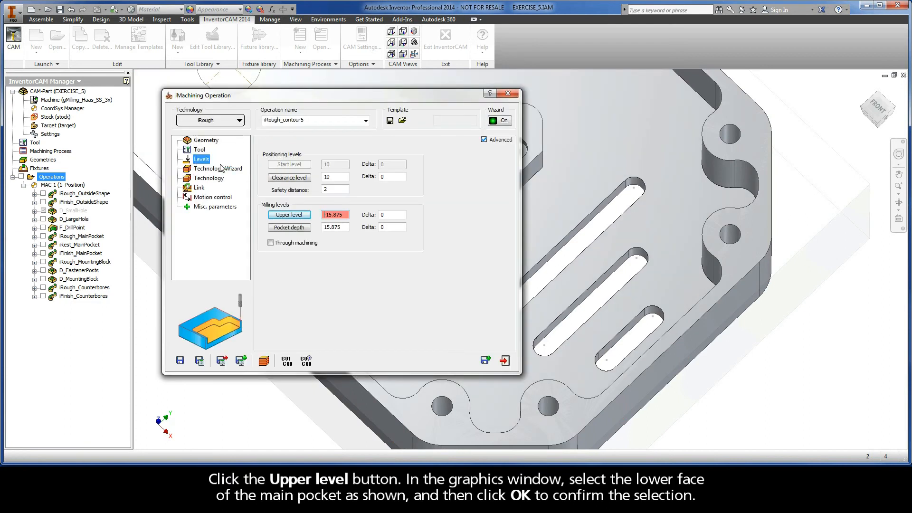
# - Define the pocket depth from the bottom edge of the largest vent slot, at Z -20.32
pyautogui.click(290, 228)
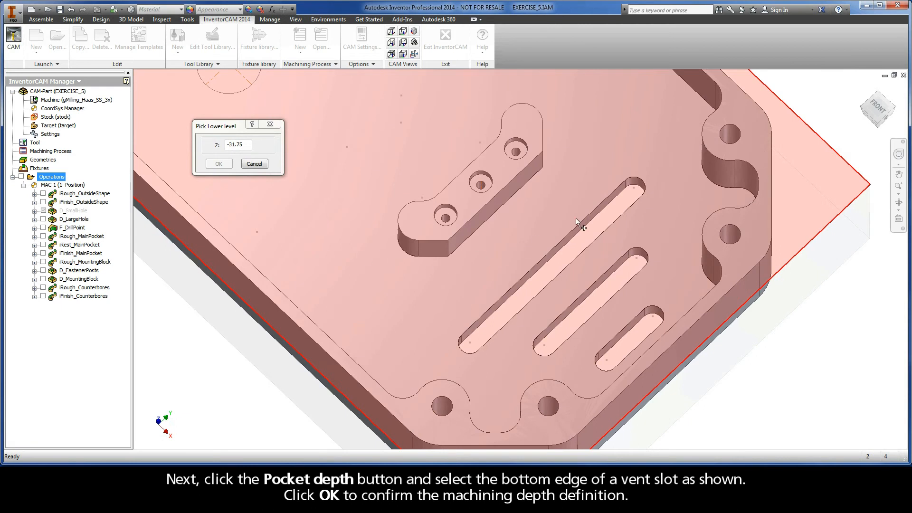
pyautogui.rightClick(625, 189)
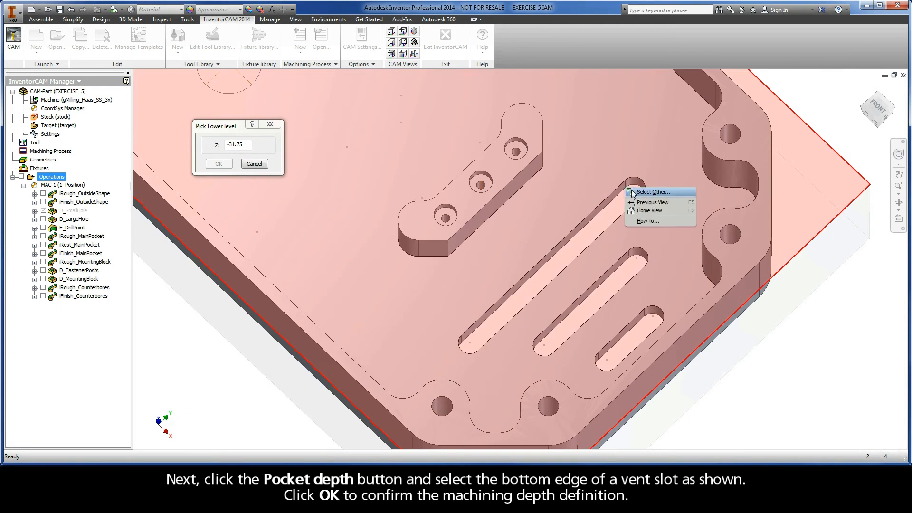
pyautogui.click(635, 192)
pyautogui.click(637, 192)
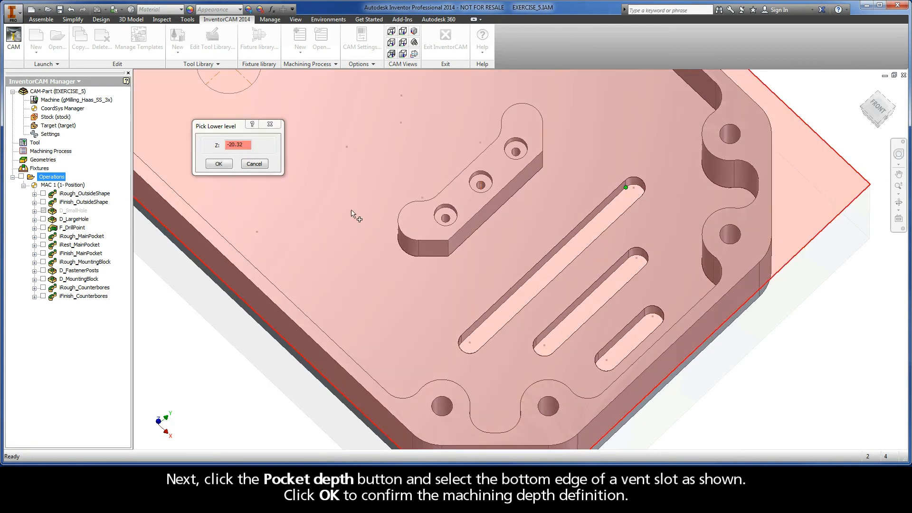
pyautogui.click(219, 164)
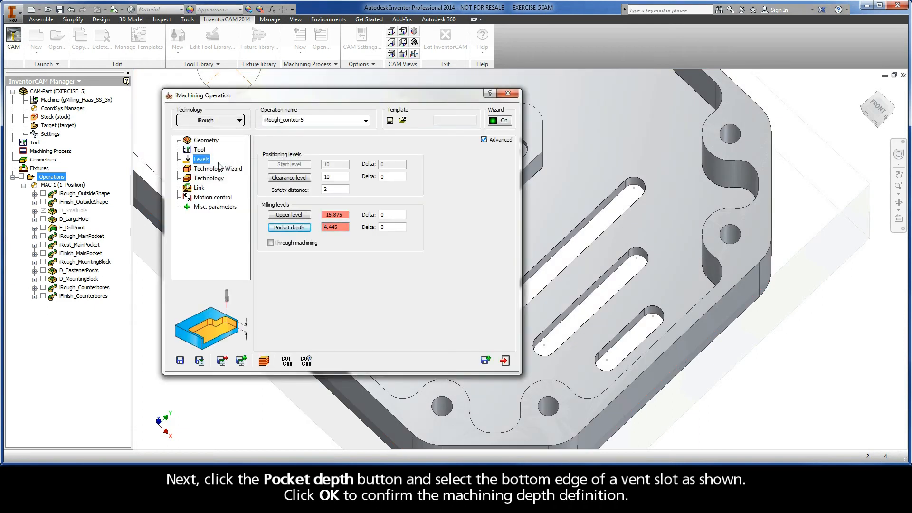
# - Review the Technology Wizard's cutting conditions and set the wall/island offset to 0.06 mm
pyautogui.click(221, 168)
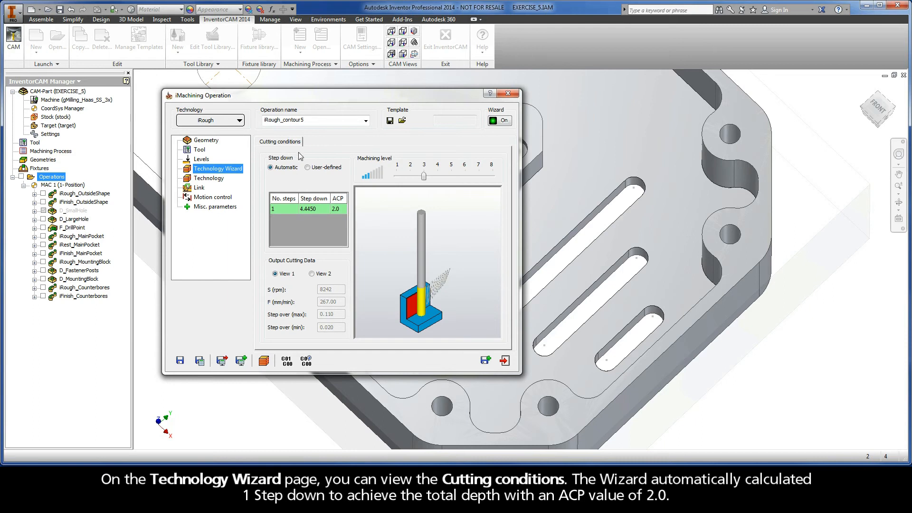
pyautogui.moveTo(272, 170)
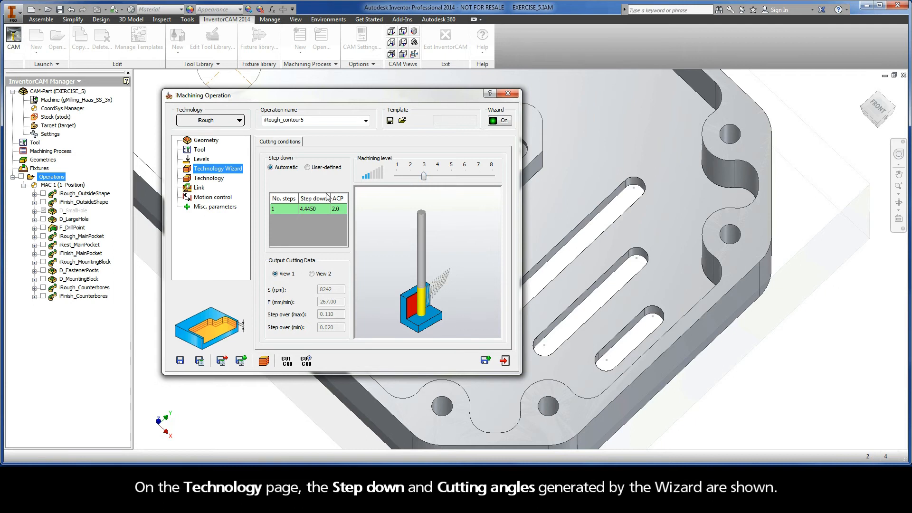
pyautogui.click(208, 178)
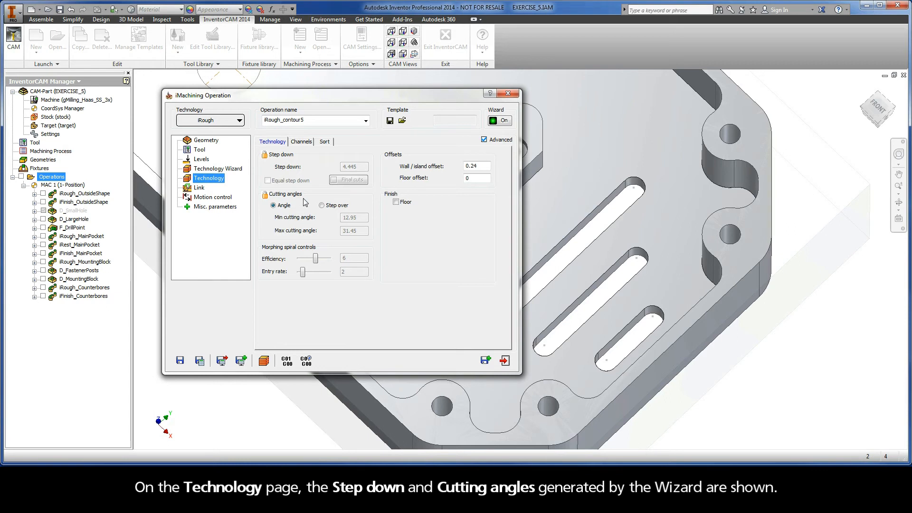
pyautogui.click(480, 167)
pyautogui.moveTo(480, 167); pyautogui.dragTo(472, 166)
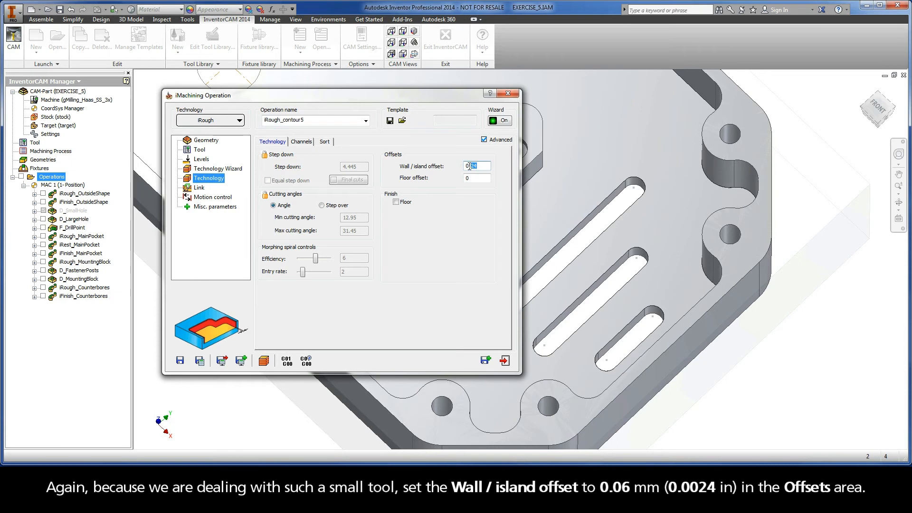
pyautogui.write('06')
# - Check the helical entry link settings and name the operation iRough_VentSlots
pyautogui.click(199, 188)
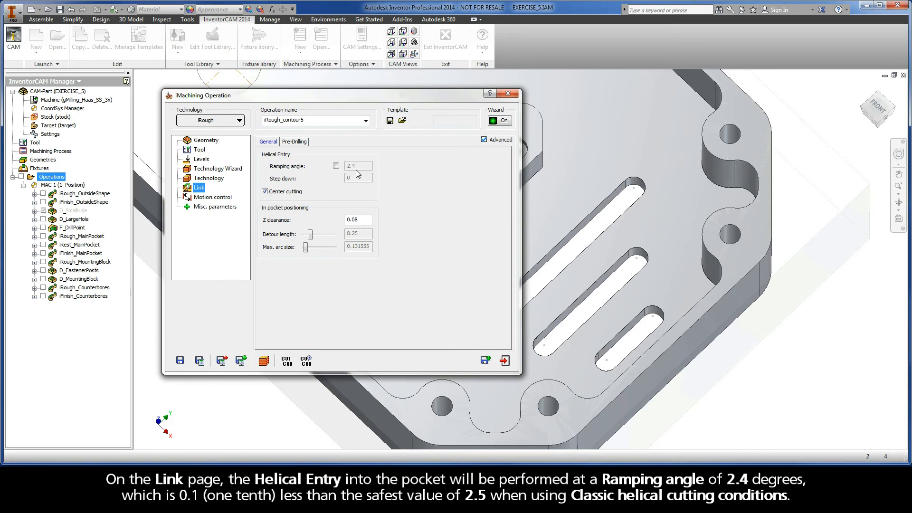
pyautogui.doubleClick(307, 120)
pyautogui.moveTo(307, 120); pyautogui.dragTo(286, 122)
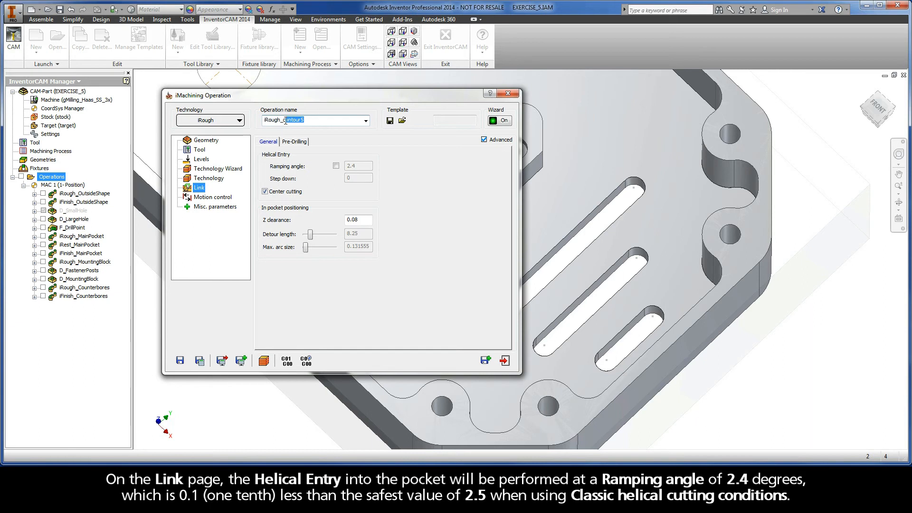
pyautogui.write('VentSlots')
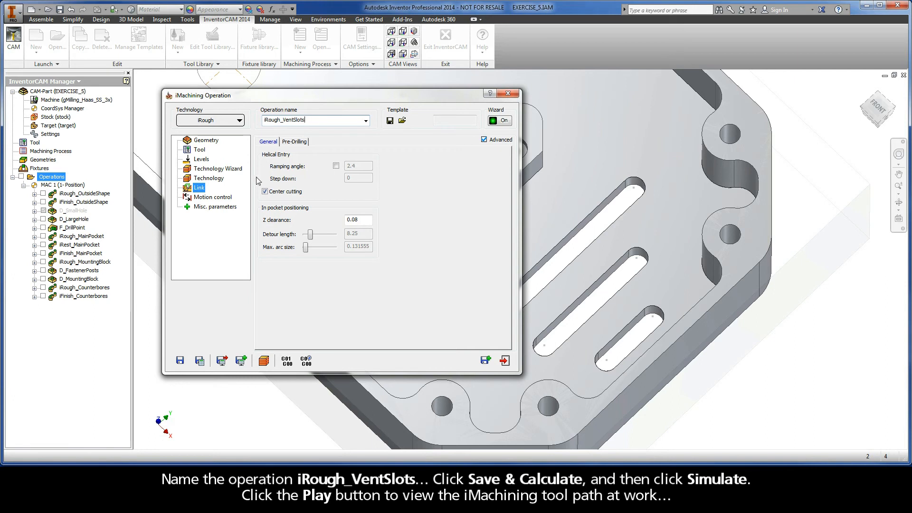
# - Save and calculate the iRough_VentSlots operation and play its Host CAD tool path simulation, raising the simulation speed
pyautogui.click(199, 361)
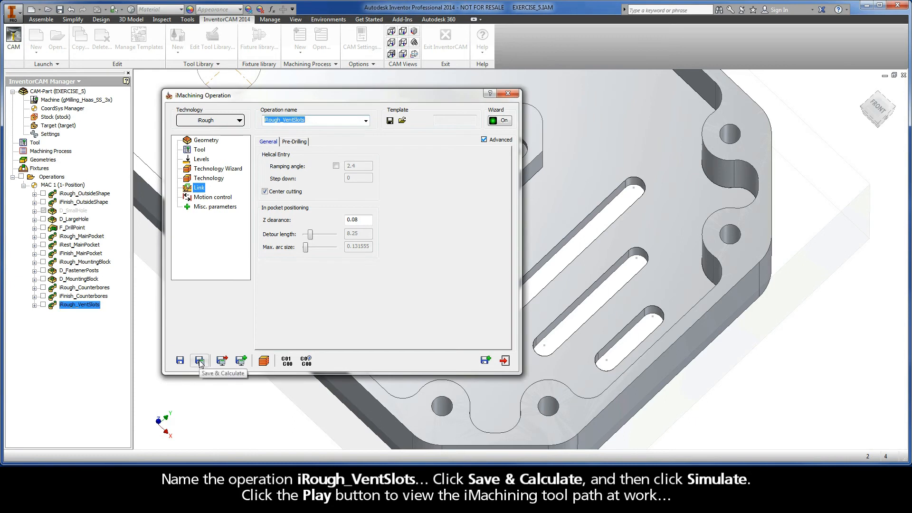
pyautogui.click(264, 361)
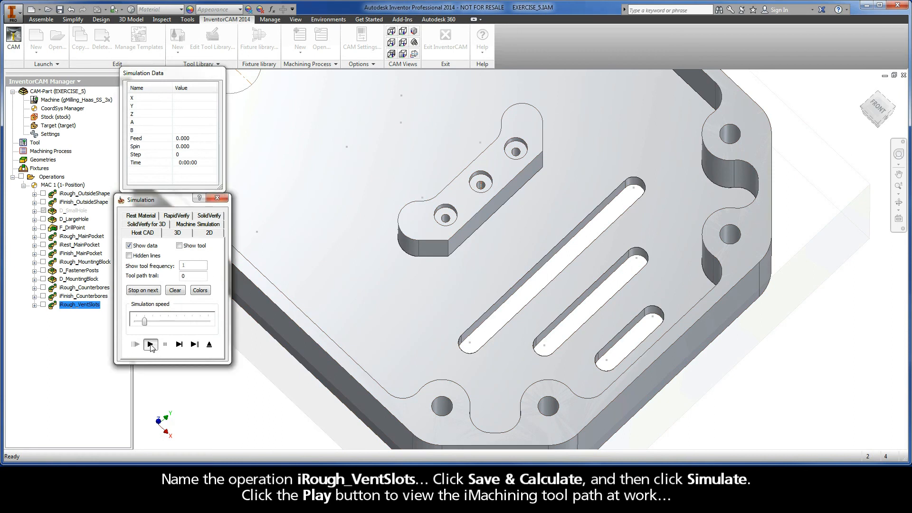
pyautogui.click(150, 345)
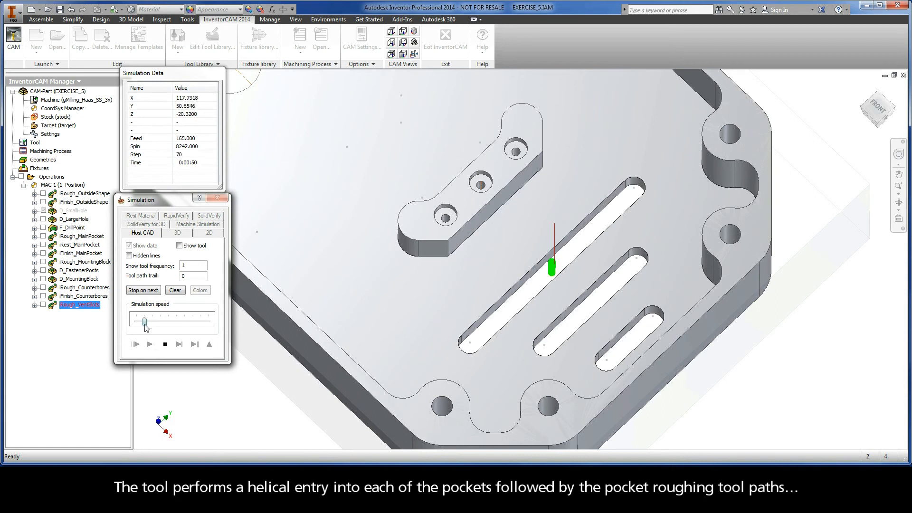
pyautogui.moveTo(145, 322); pyautogui.dragTo(201, 324)
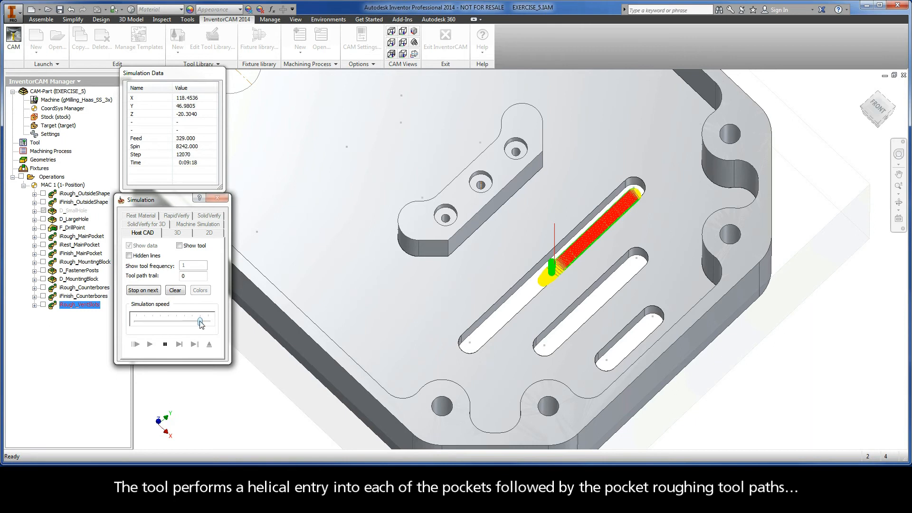
pyautogui.moveTo(201, 323); pyautogui.dragTo(208, 323)
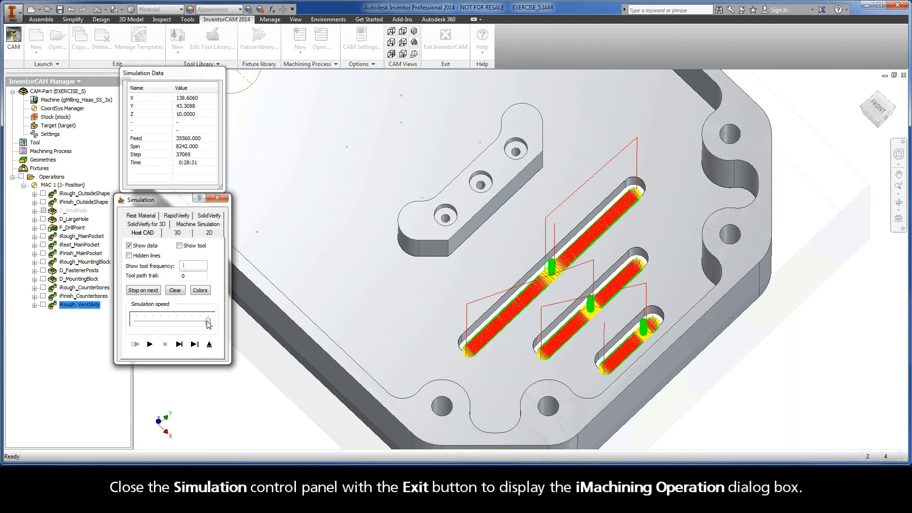
pyautogui.click(210, 345)
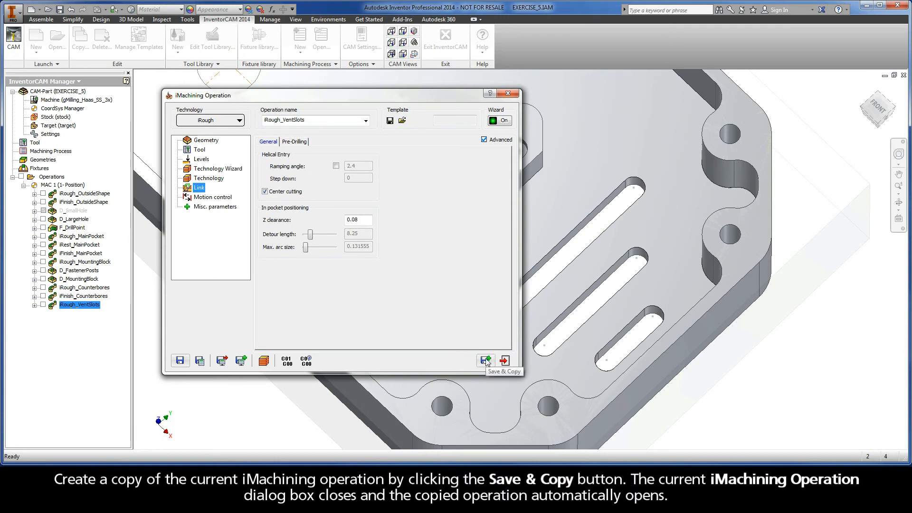
# - Save and copy the iRough_VentSlots operation, and change the copy's technology to iFinish
pyautogui.click(486, 361)
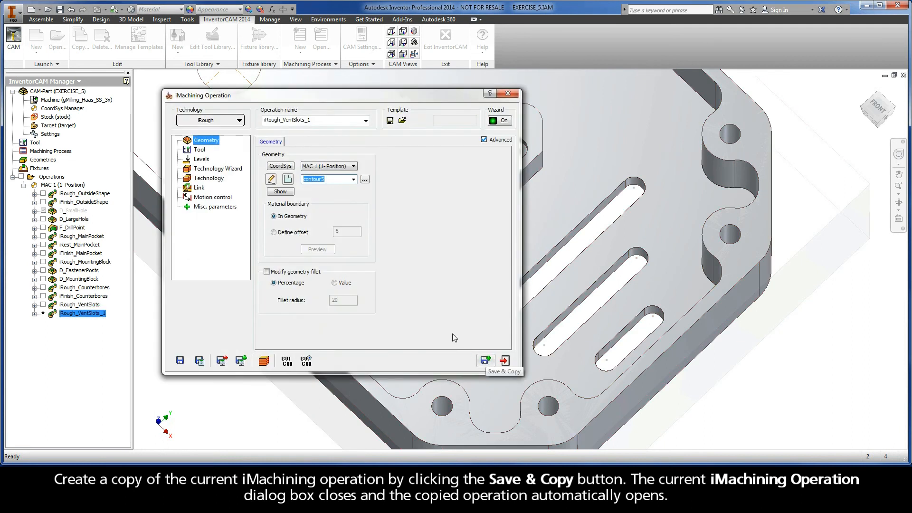
pyautogui.doubleClick(314, 120)
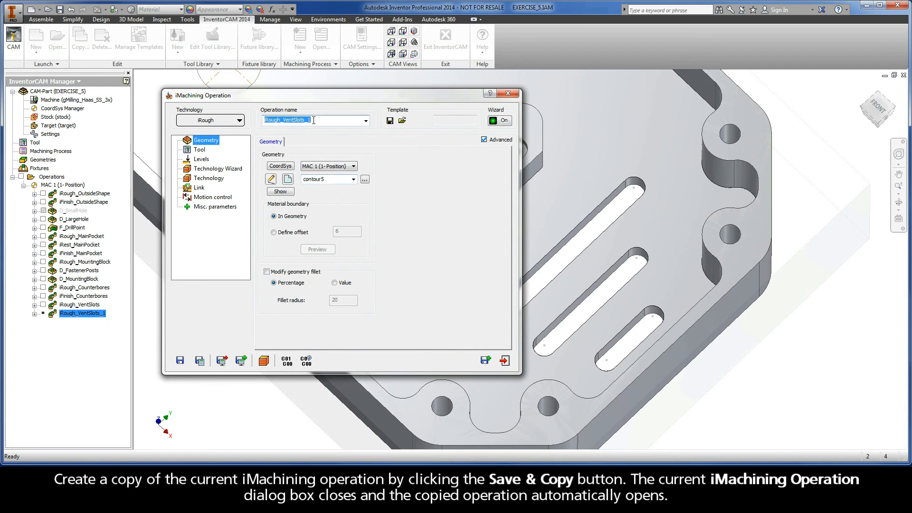
pyautogui.click(237, 122)
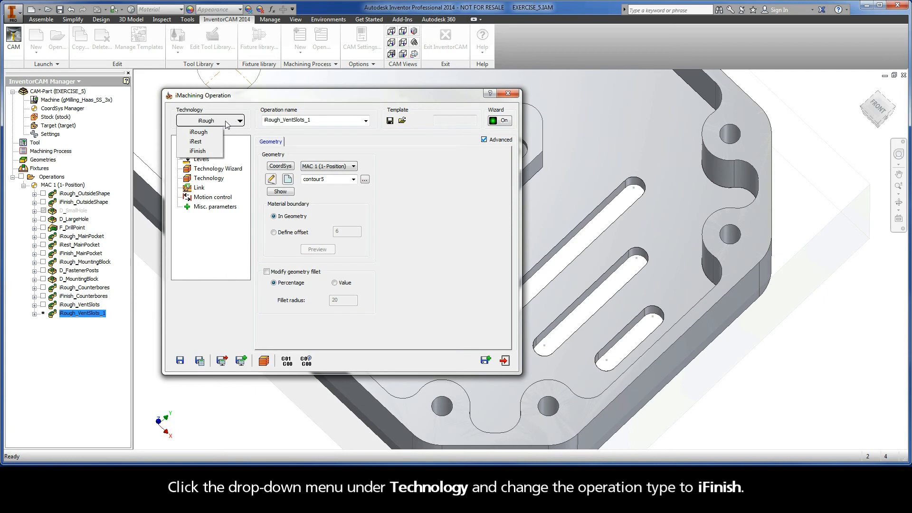
pyautogui.click(209, 151)
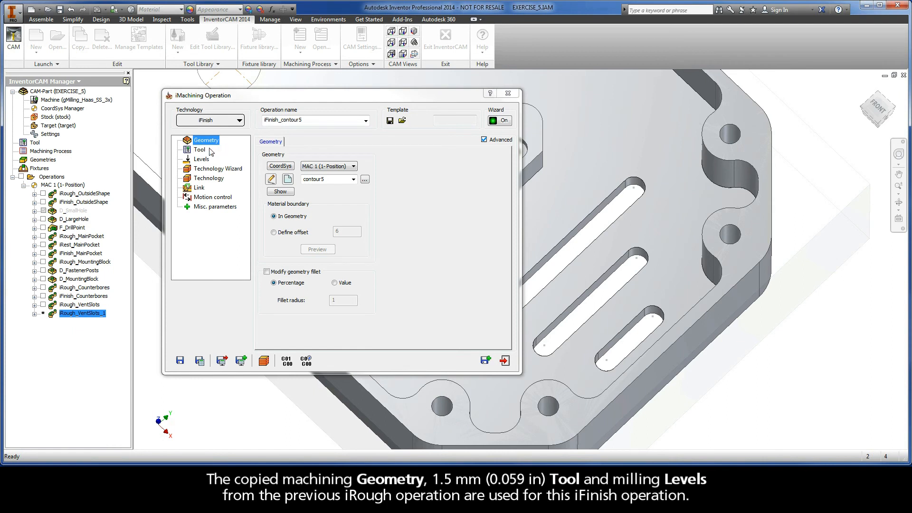
# - Review the copied iFinish operation's tool, milling levels, wizard cutting conditions and technology offsets
pyautogui.click(204, 151)
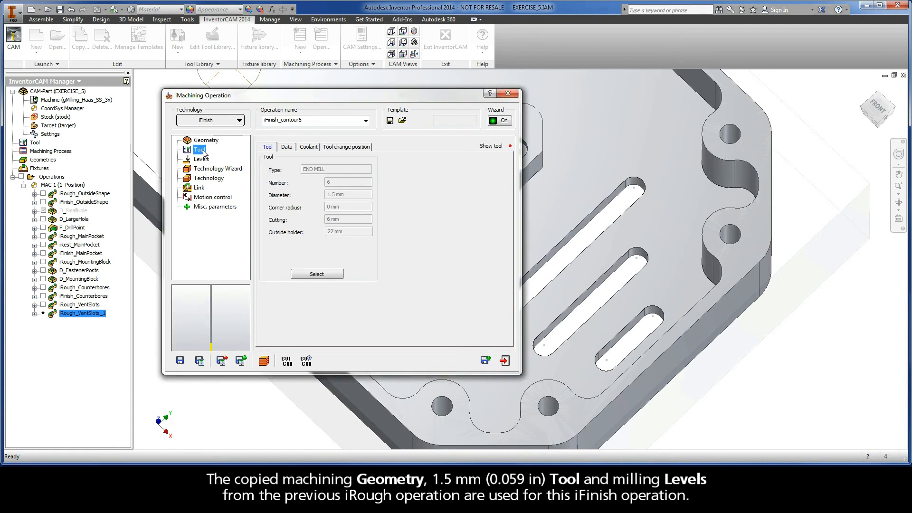
pyautogui.click(203, 162)
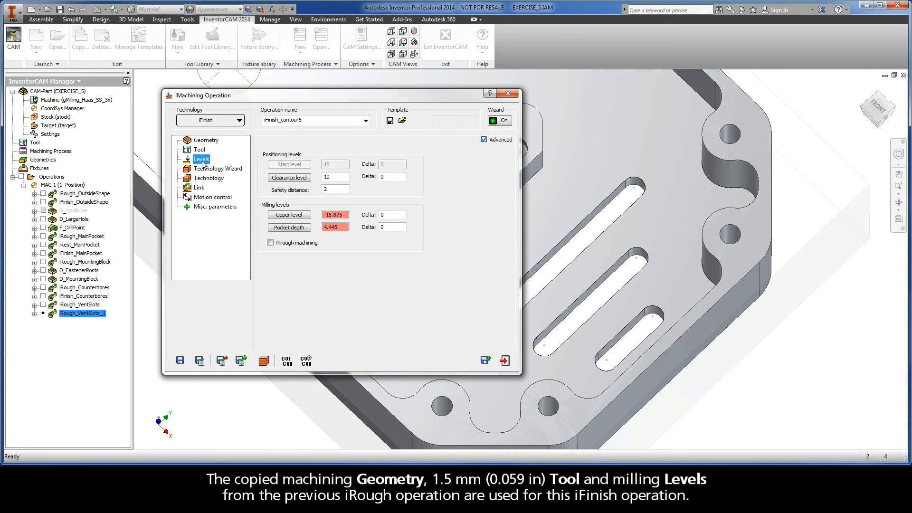
pyautogui.click(208, 171)
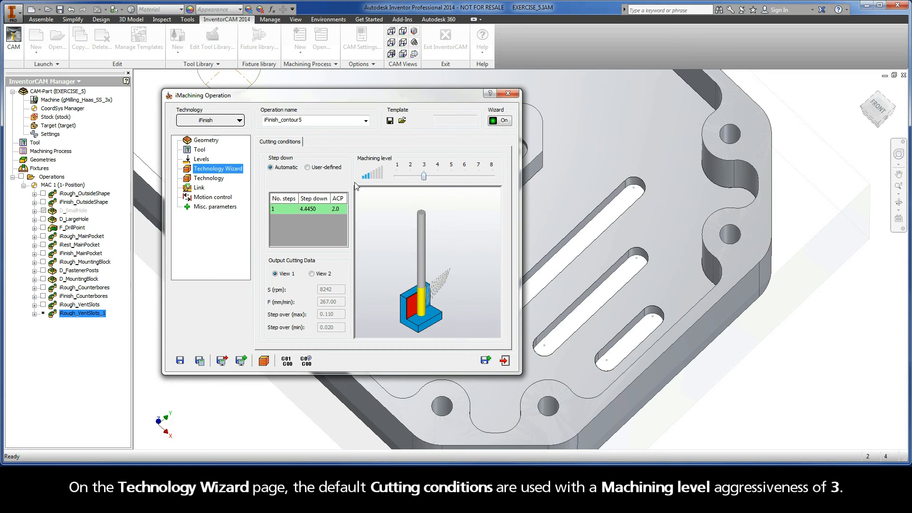
pyautogui.click(211, 181)
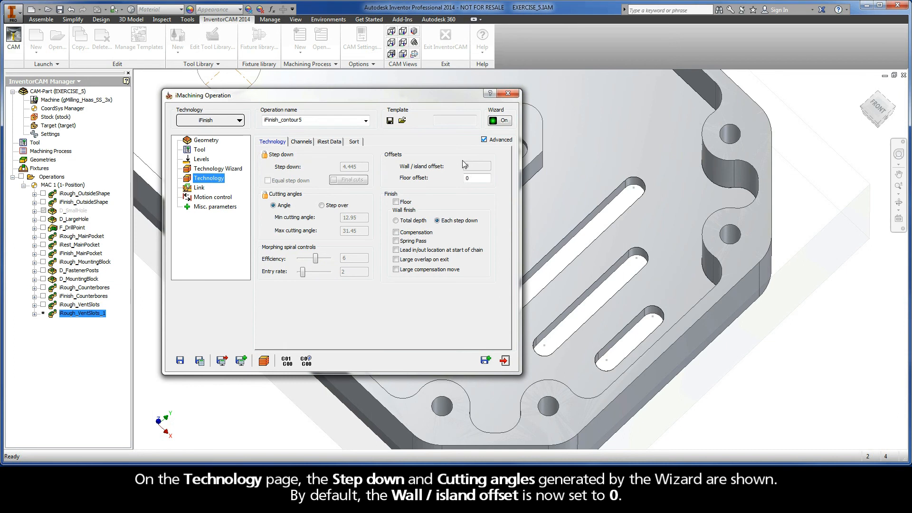
# - Name the finishing operation iFinish_VentSlots, and save and calculate it
pyautogui.click(307, 120)
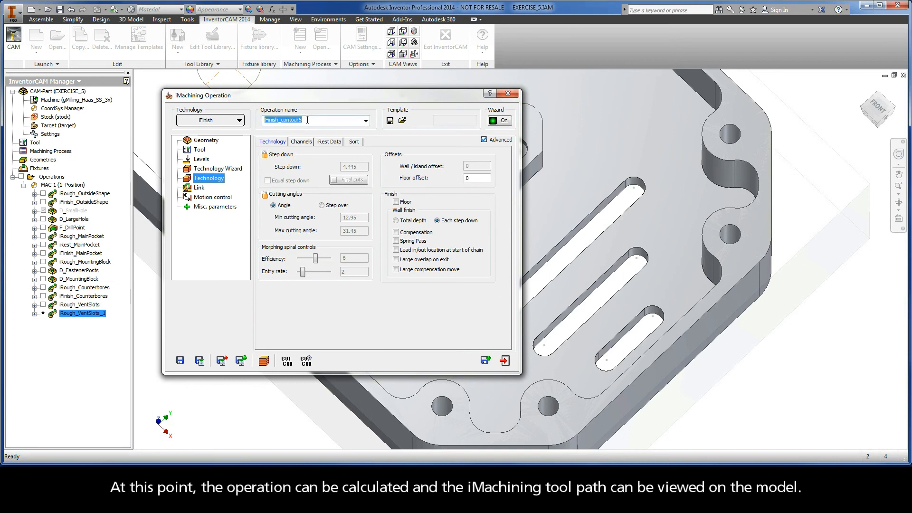
pyautogui.moveTo(304, 120); pyautogui.dragTo(280, 121)
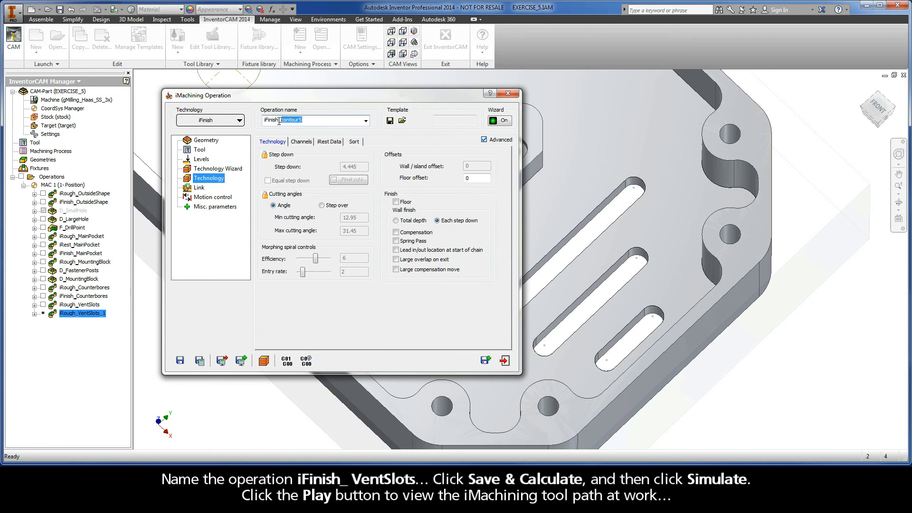
pyautogui.write('VentSlots')
pyautogui.click(200, 362)
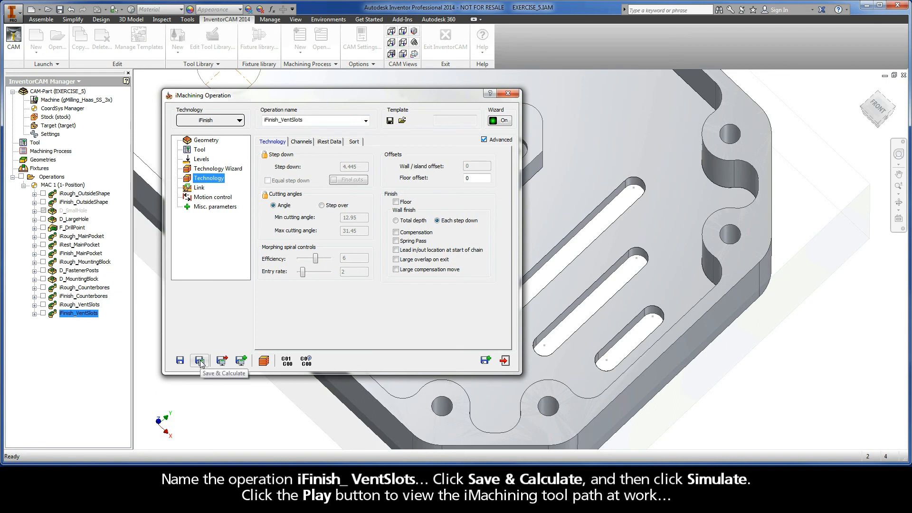
# - Simulate the iFinish_VentSlots tool path on the model in Host CAD mode at a reduced simulation speed
pyautogui.click(264, 361)
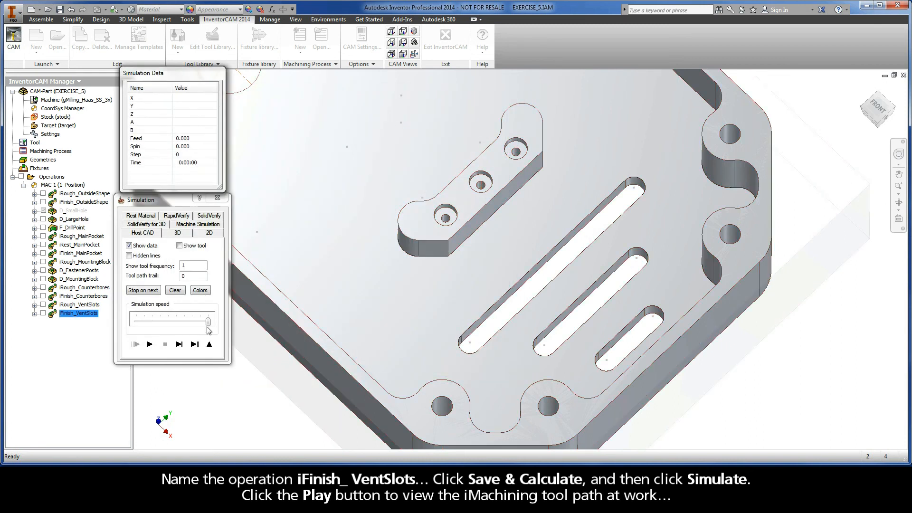
pyautogui.moveTo(208, 322); pyautogui.dragTo(144, 322)
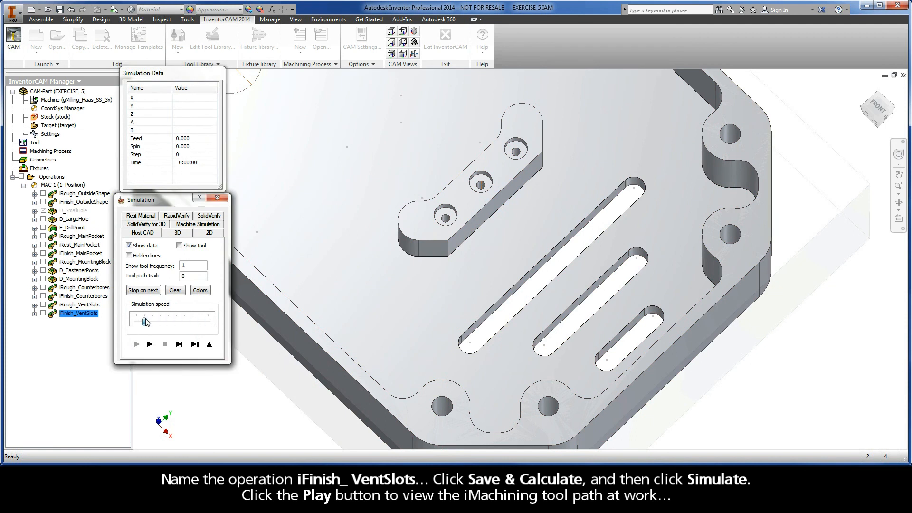
pyautogui.click(150, 345)
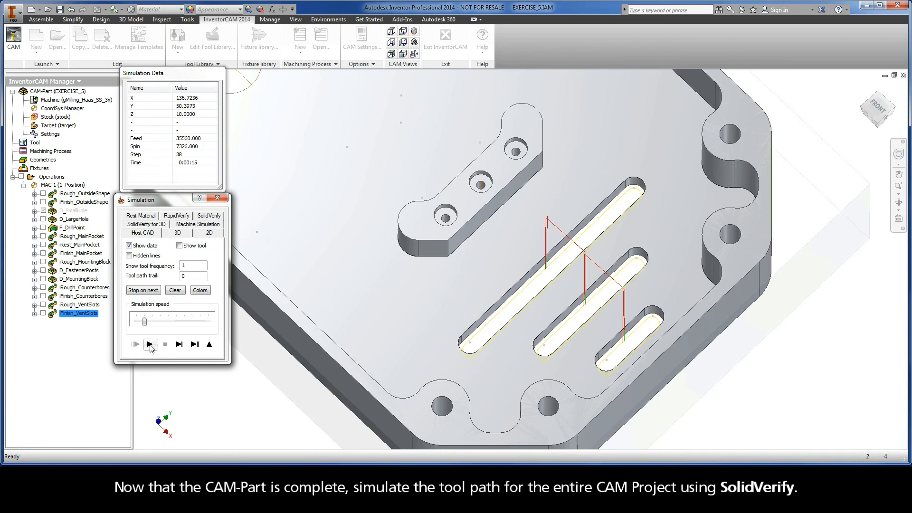
# - Simulate all operations of the CAM-Part in SolidVerify from the home view at maximum speed, and exit the simulation
pyautogui.click(150, 373)
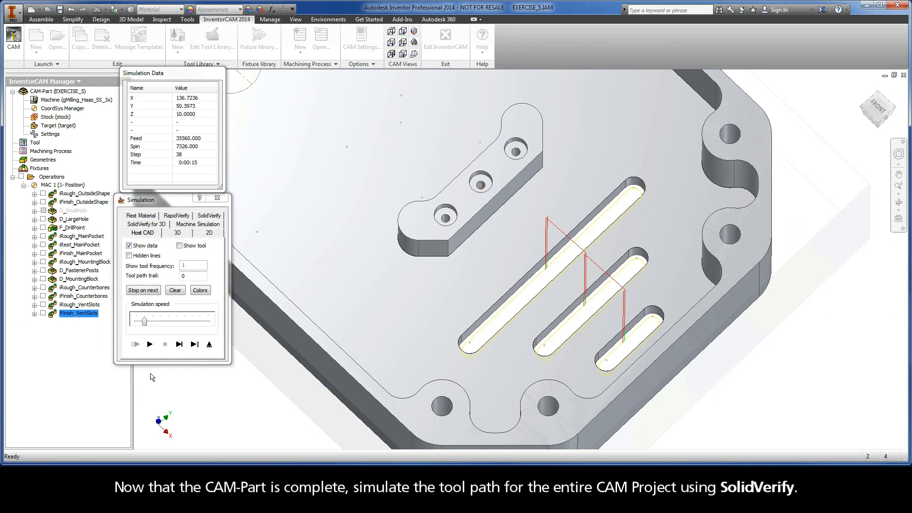
pyautogui.press('F6')
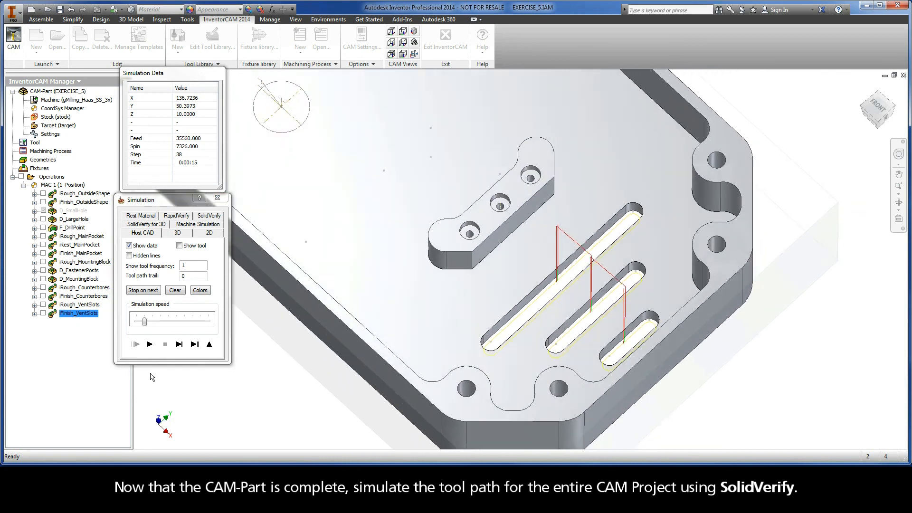
pyautogui.click(60, 180)
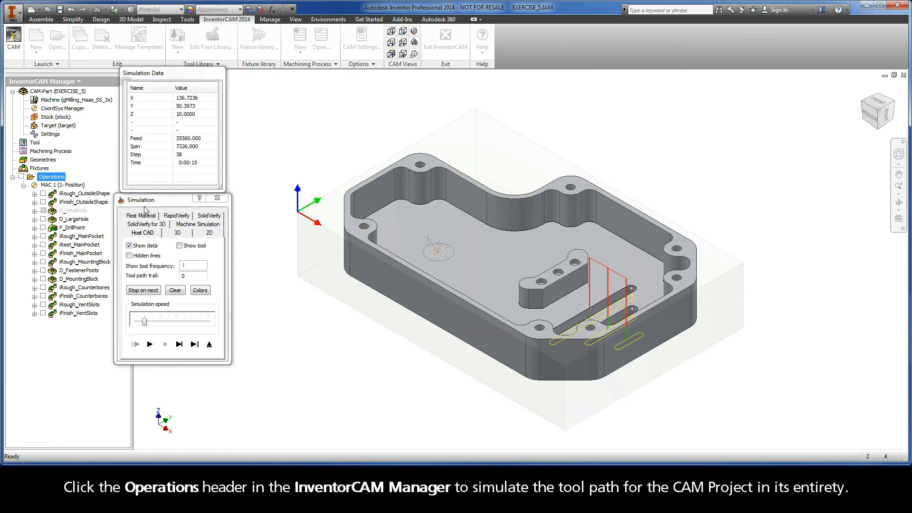
pyautogui.click(209, 215)
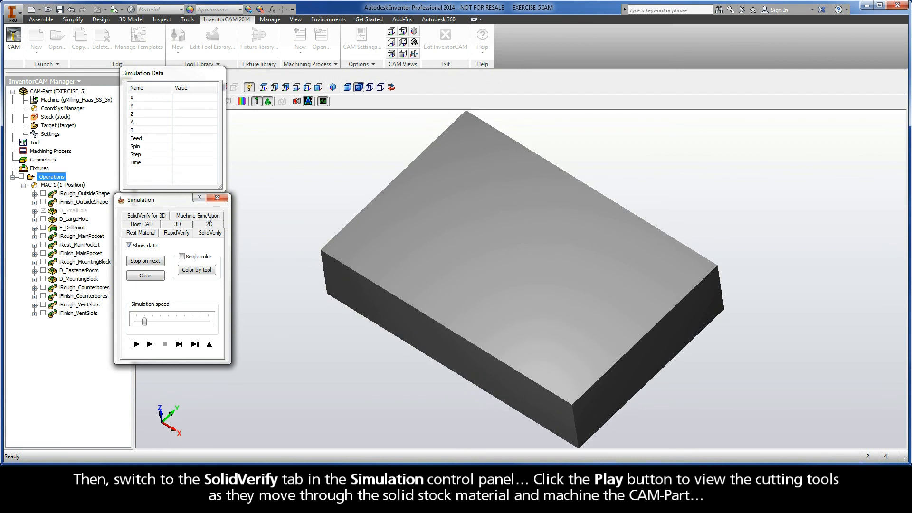
pyautogui.click(150, 344)
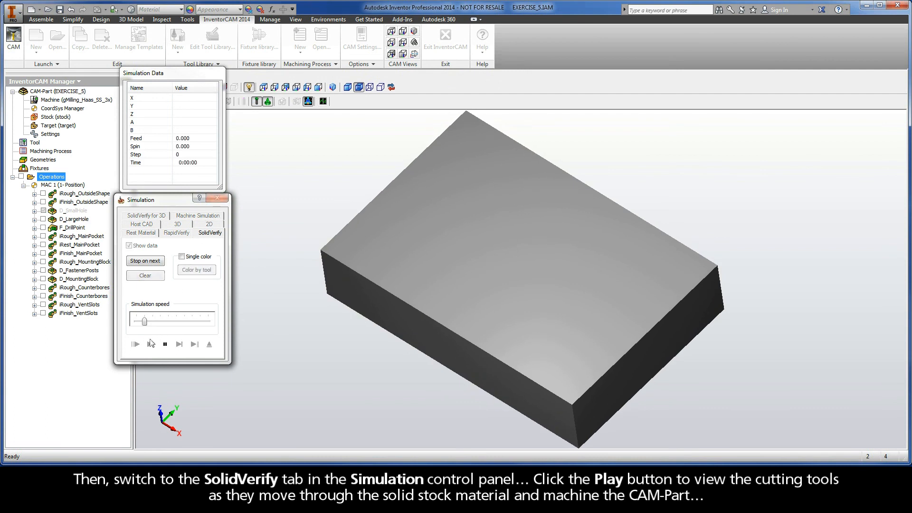
pyautogui.moveTo(145, 322); pyautogui.dragTo(210, 324)
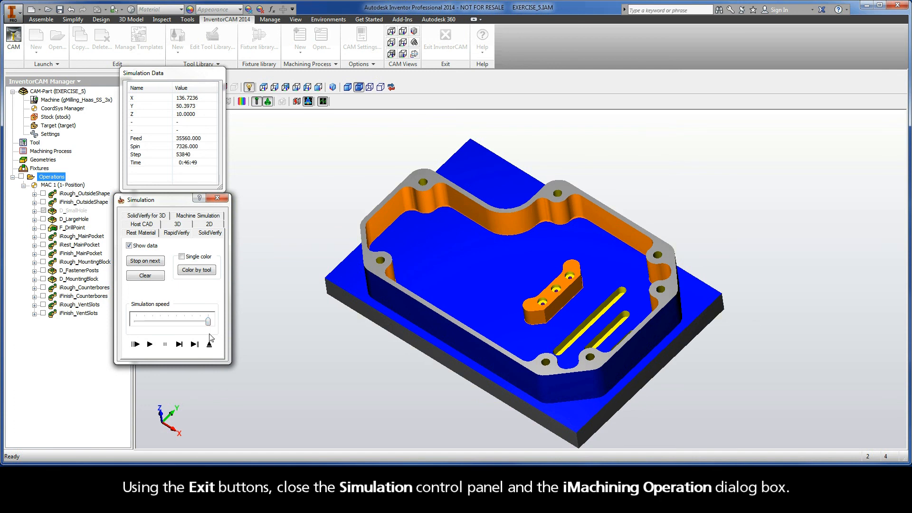
pyautogui.click(209, 344)
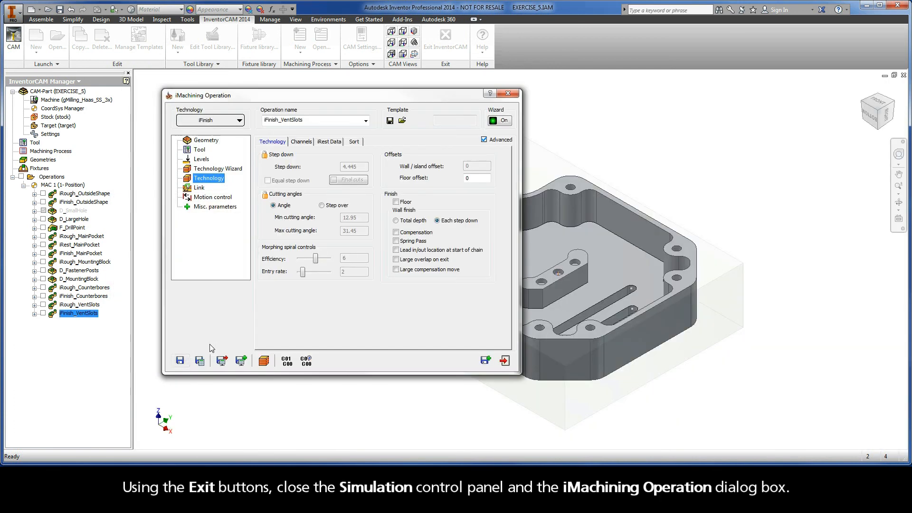
# - Exit the iMachining operation settings and close the completed EXERCISE_5 CAM-Part
pyautogui.click(502, 362)
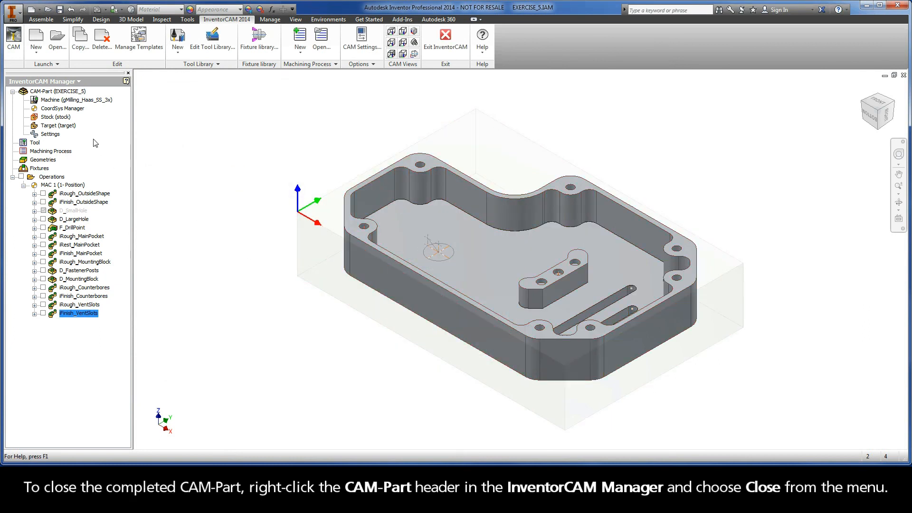
pyautogui.rightClick(59, 92)
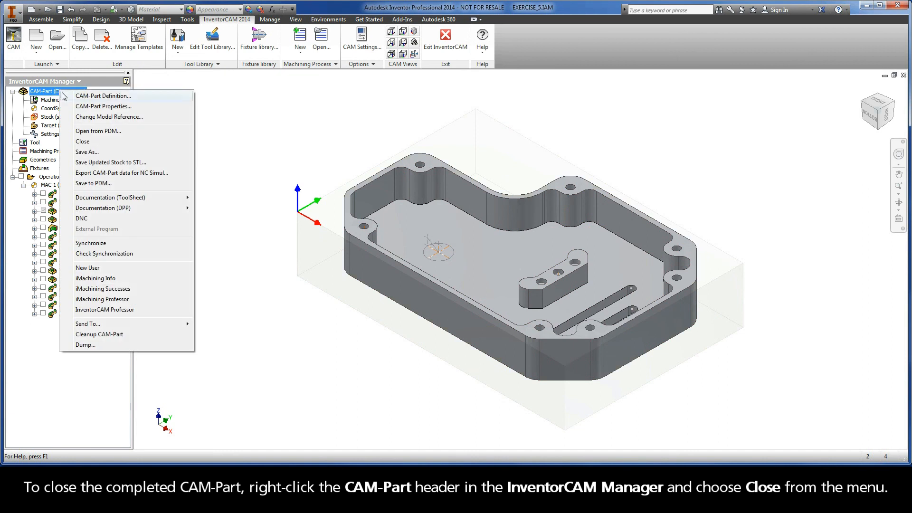
pyautogui.click(83, 142)
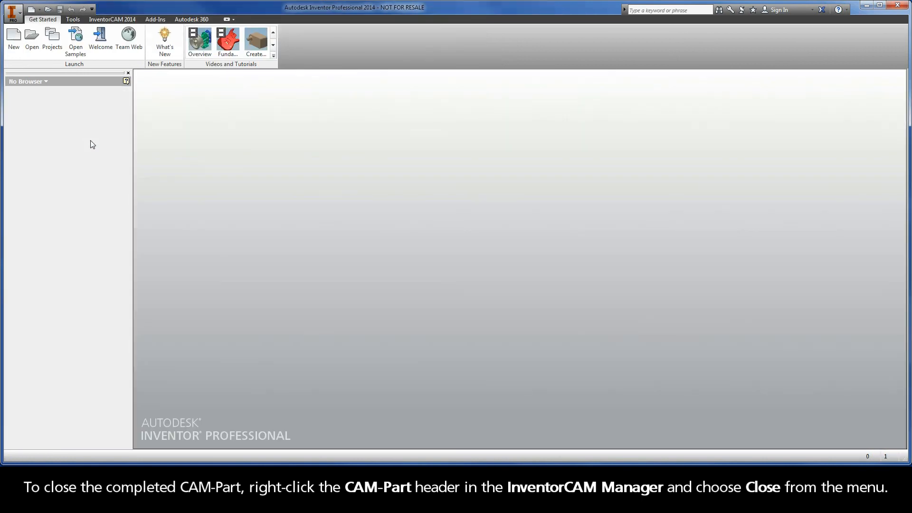